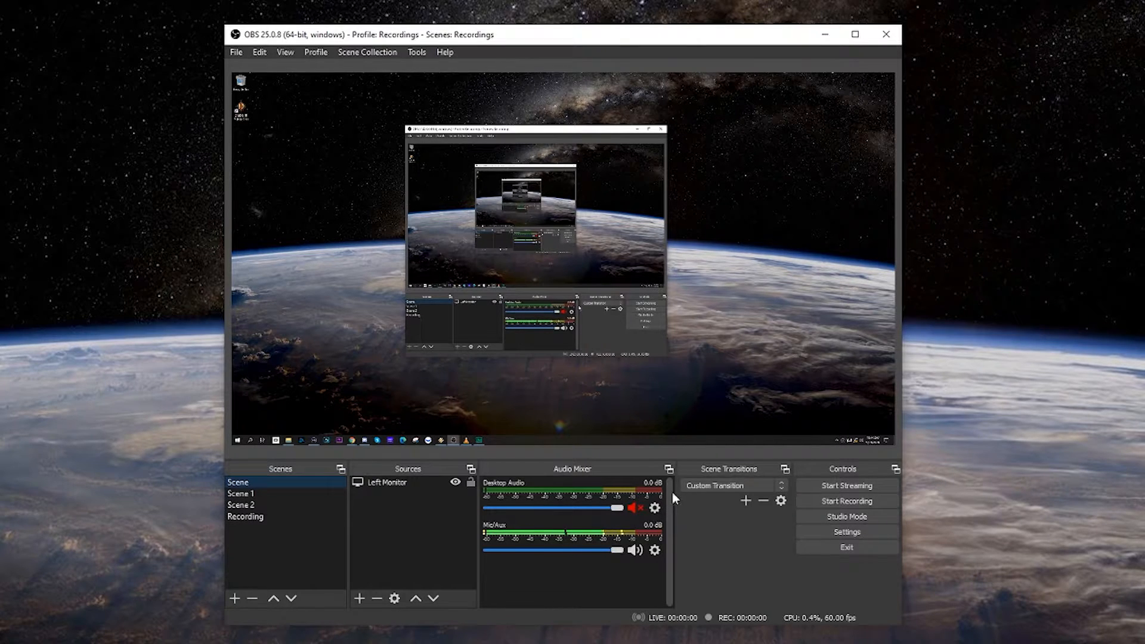
Unmute the Desktop Audio source in the Audio Mixer.
key(F1)
Add a Compressor filter to Desktop Audio and name it Ducking.
click(657, 510)
click(707, 639)
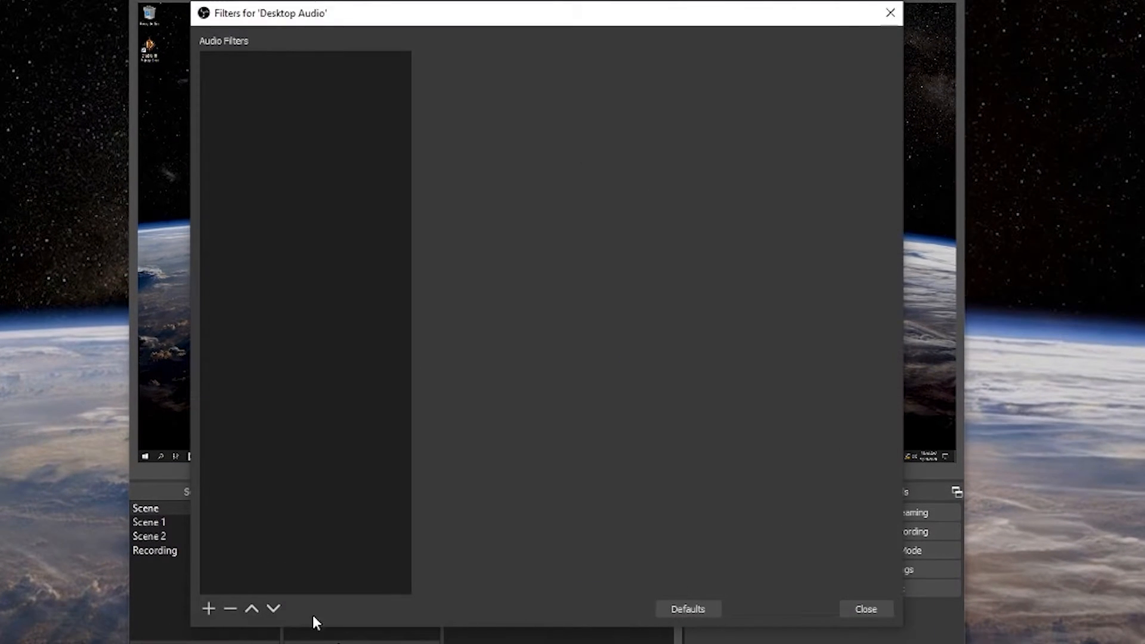
click(207, 609)
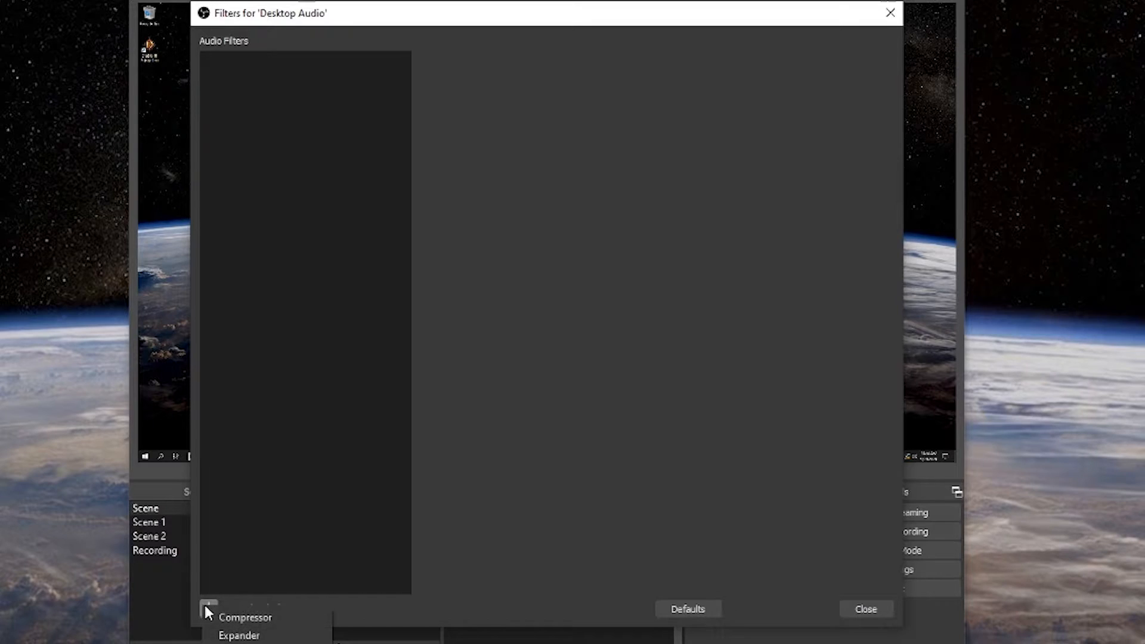
click(265, 618)
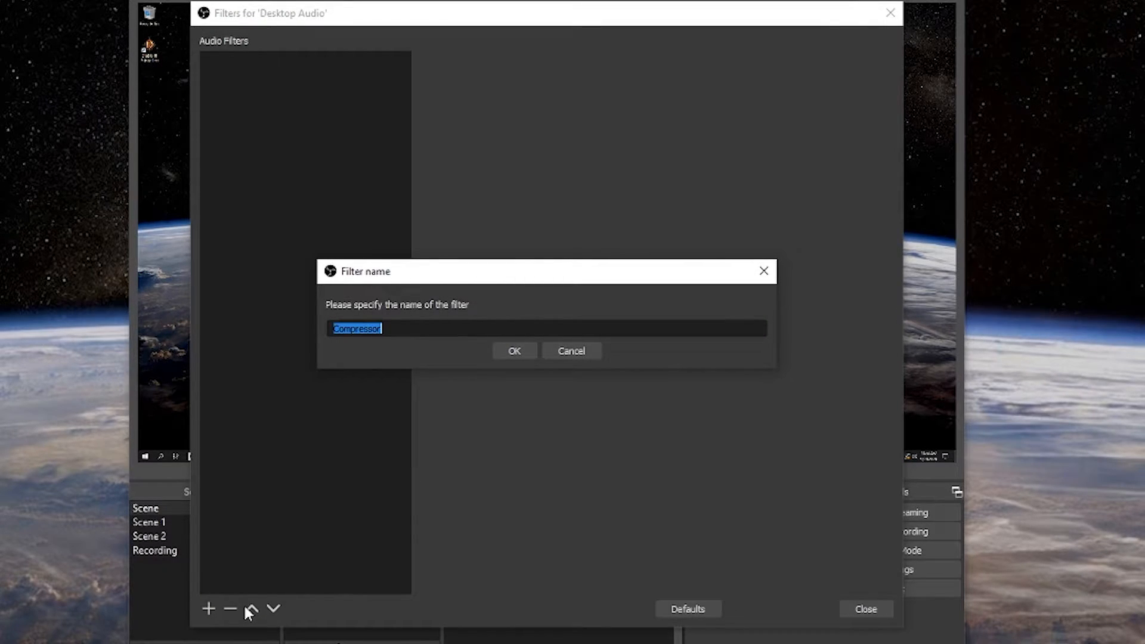
text(Ducking)
click(516, 347)
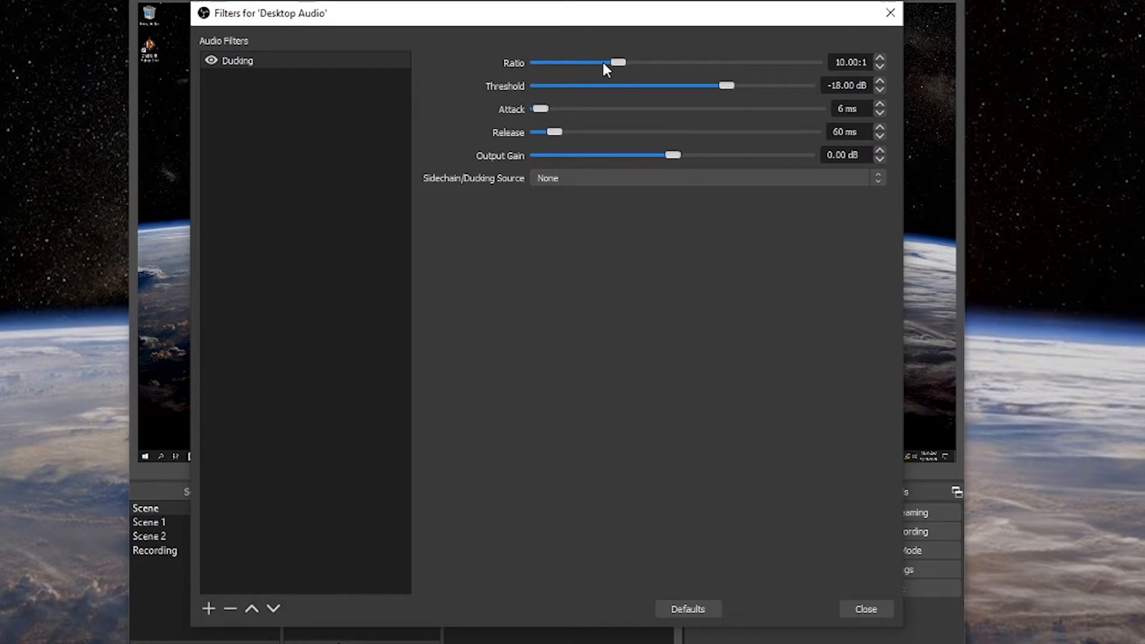
Lower the Ducking compressor's ratio to 5.00:1.
drag(623, 63, 574, 68)
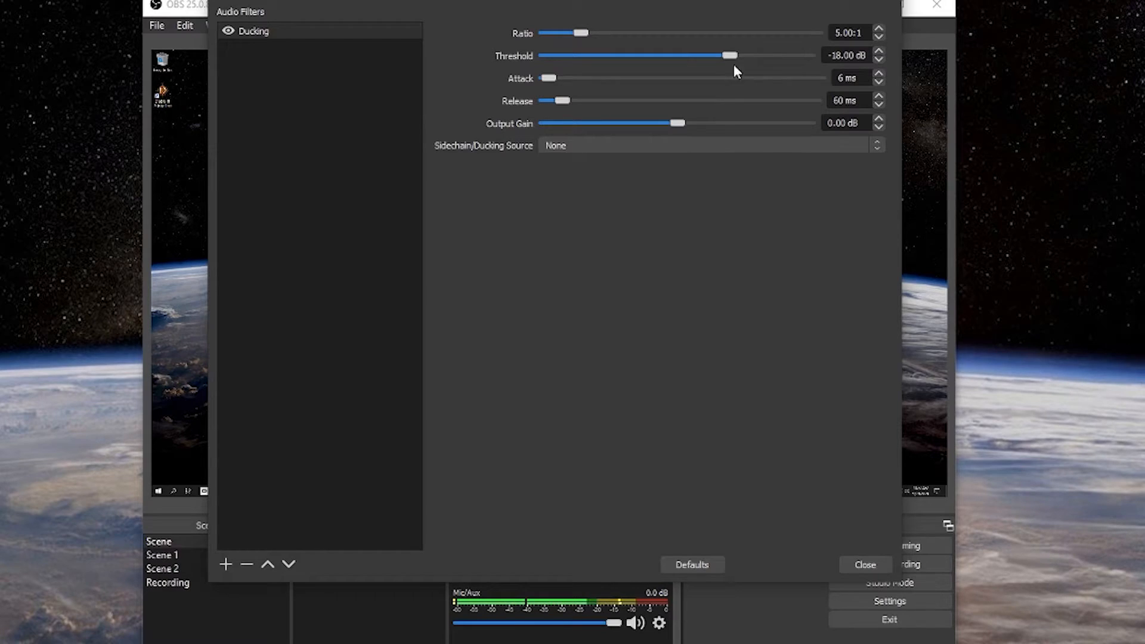
Lower the Ducking compressor's threshold from -18 dB to about -37.8 dB.
drag(731, 57, 657, 58)
drag(668, 56, 622, 57)
drag(631, 57, 656, 57)
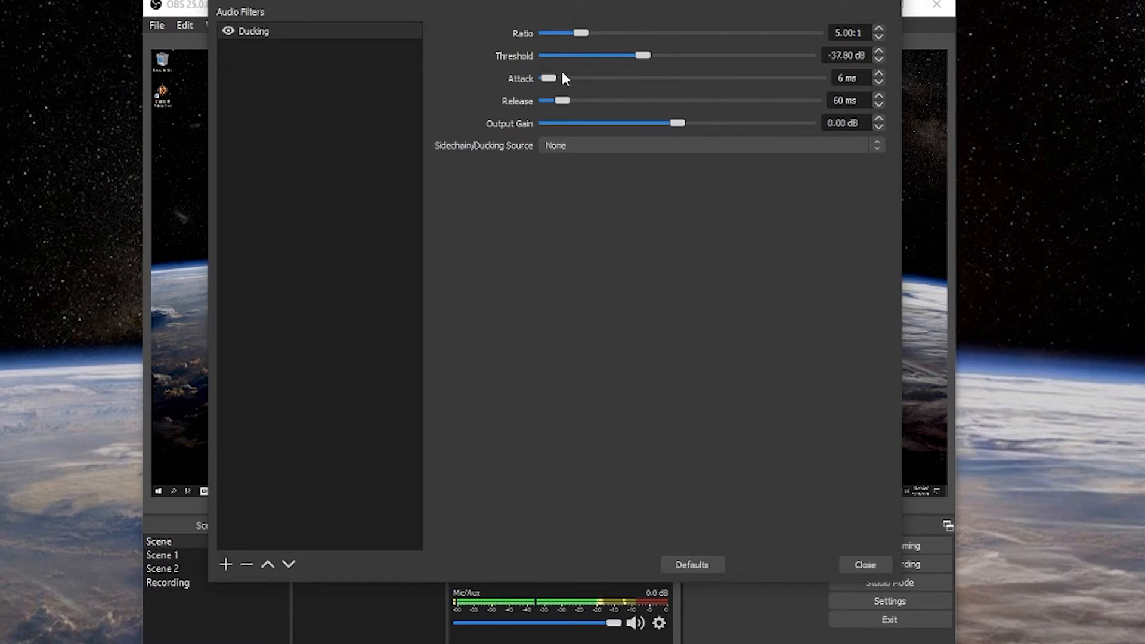
Set the compressor's attack to 39 ms and release to 440 ms.
drag(546, 79, 565, 82)
drag(565, 82, 564, 81)
drag(567, 103, 663, 108)
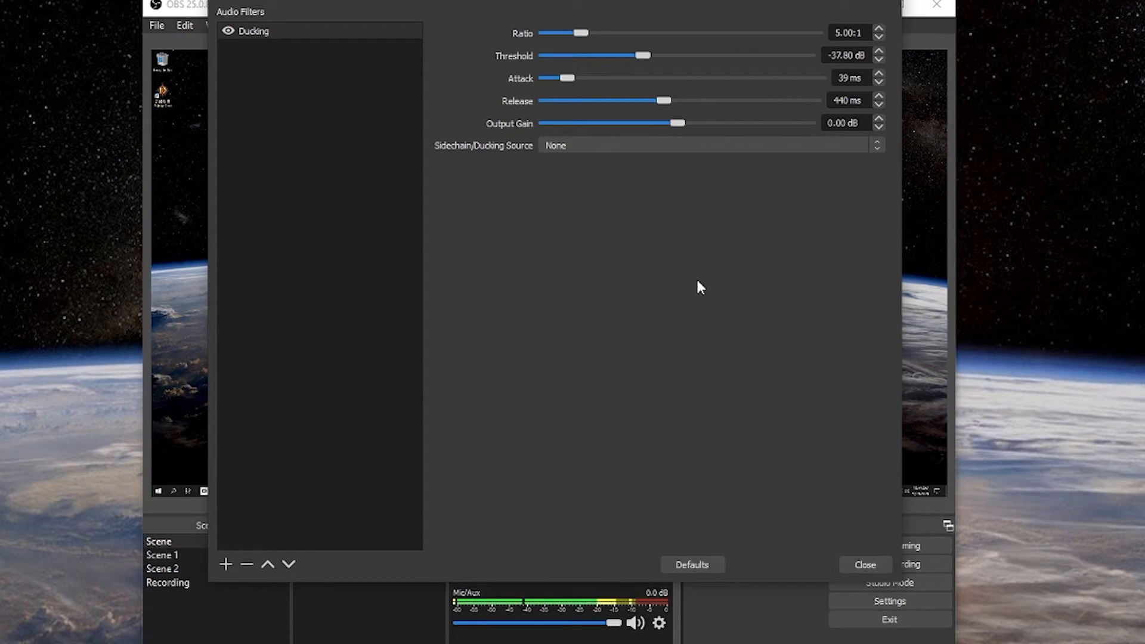
Choose Mic/Aux as the Ducking compressor's sidechain source.
click(636, 145)
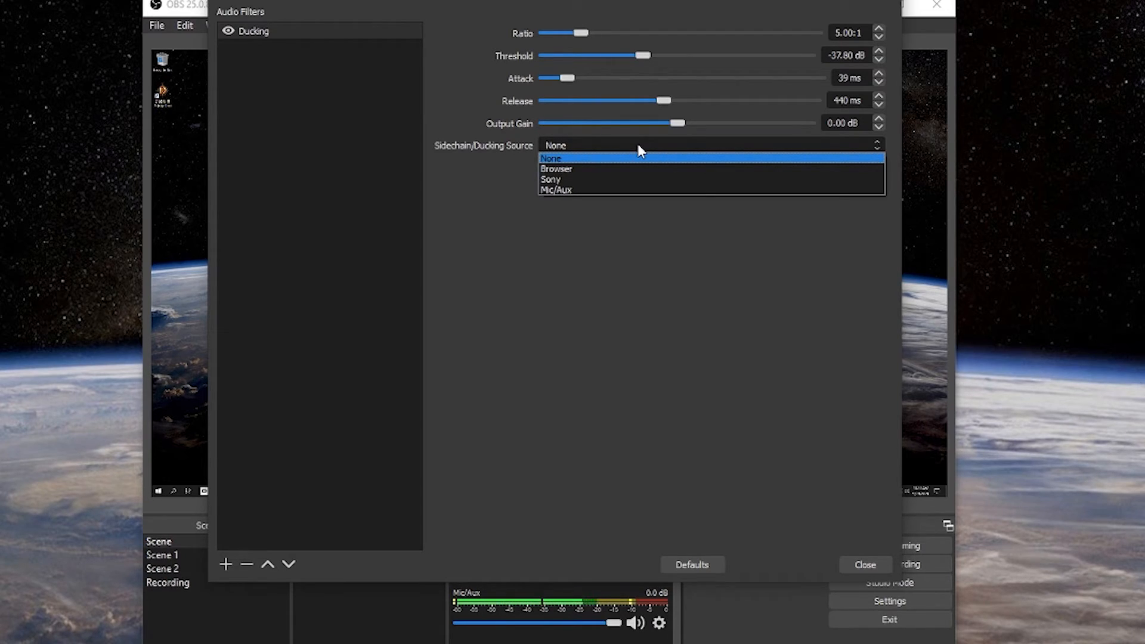
click(564, 192)
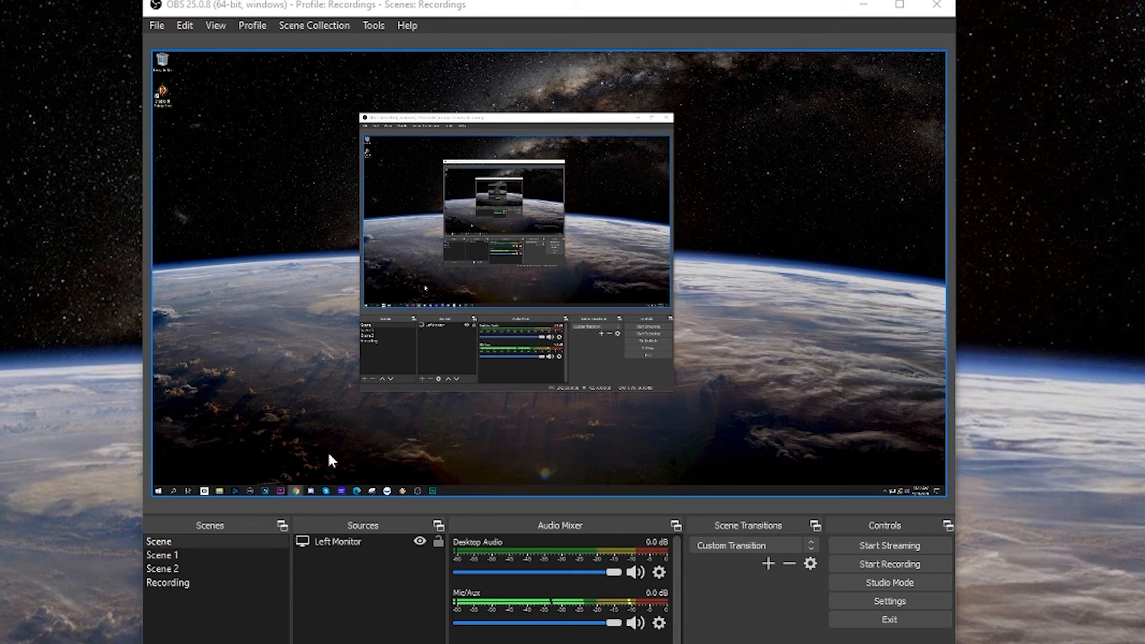
Lower the Desktop Audio volume slider to about -1.2 dB.
drag(614, 572, 604, 572)
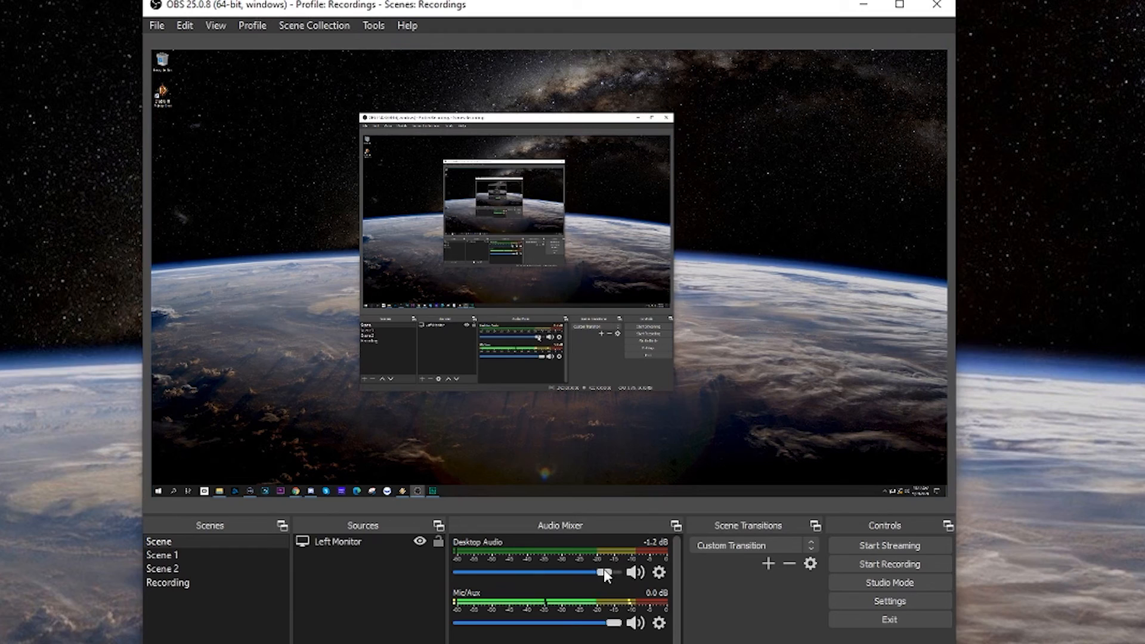